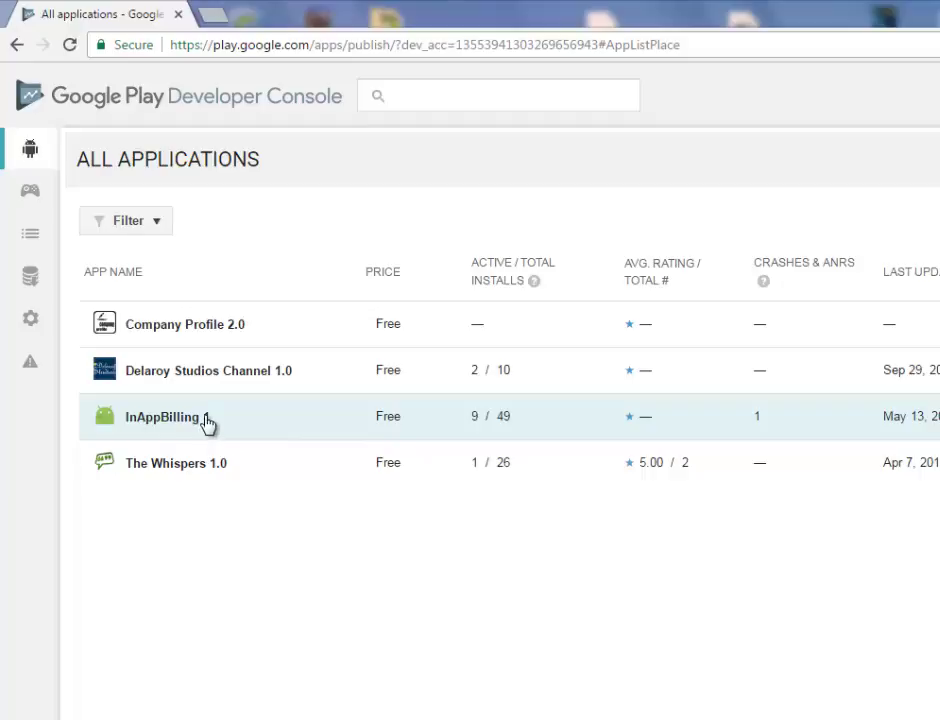
# Step: Start a new promotion for the InAppBilling app and accept the promotion terms of service
pyautogui.click(204, 421)
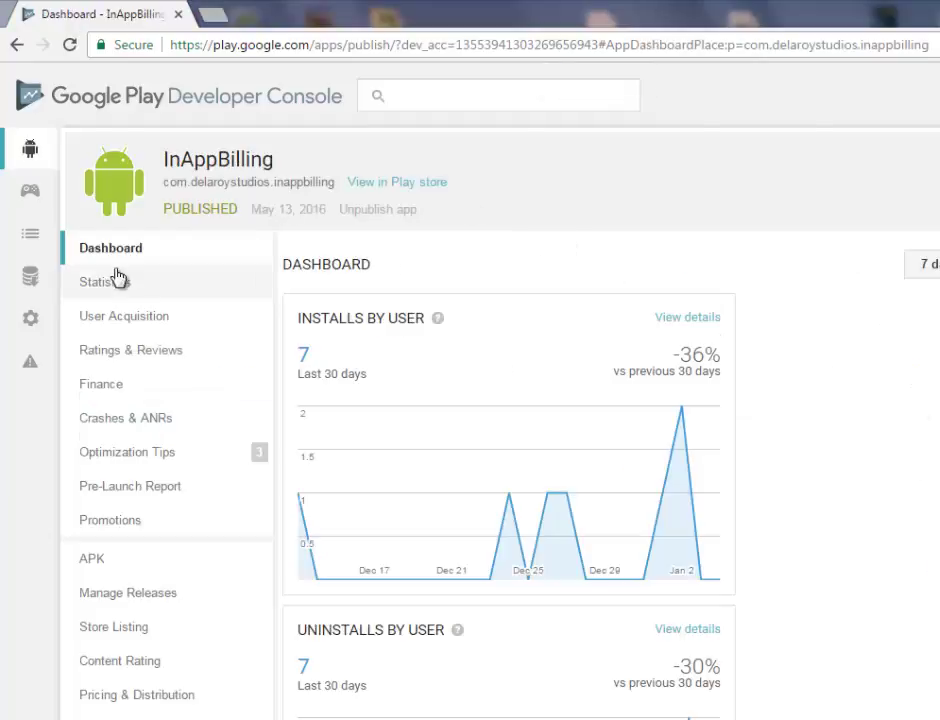
pyautogui.click(520, 545)
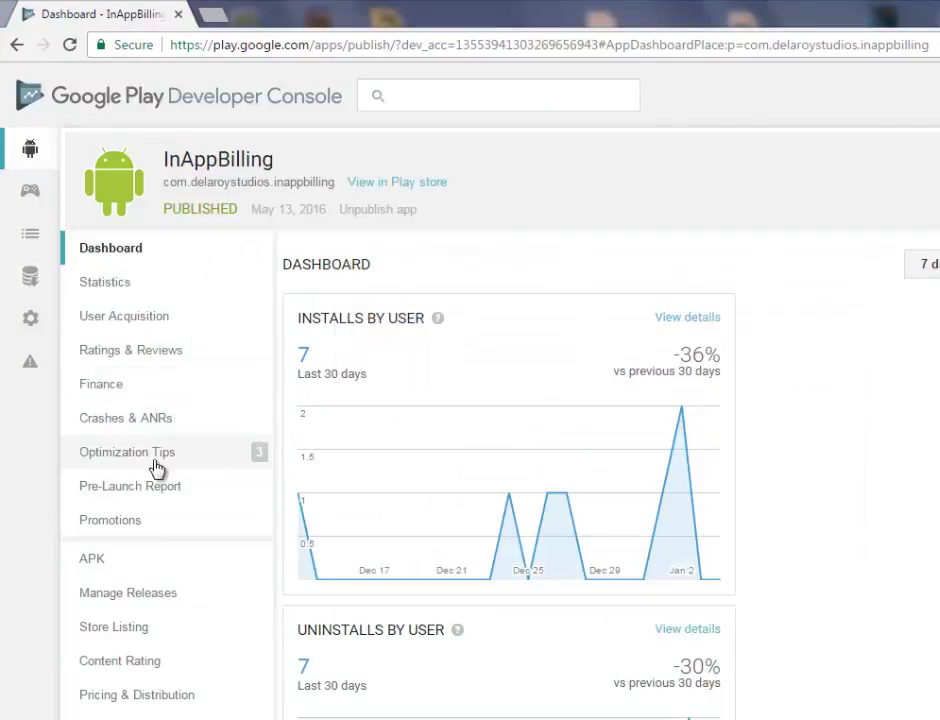
pyautogui.click(125, 537)
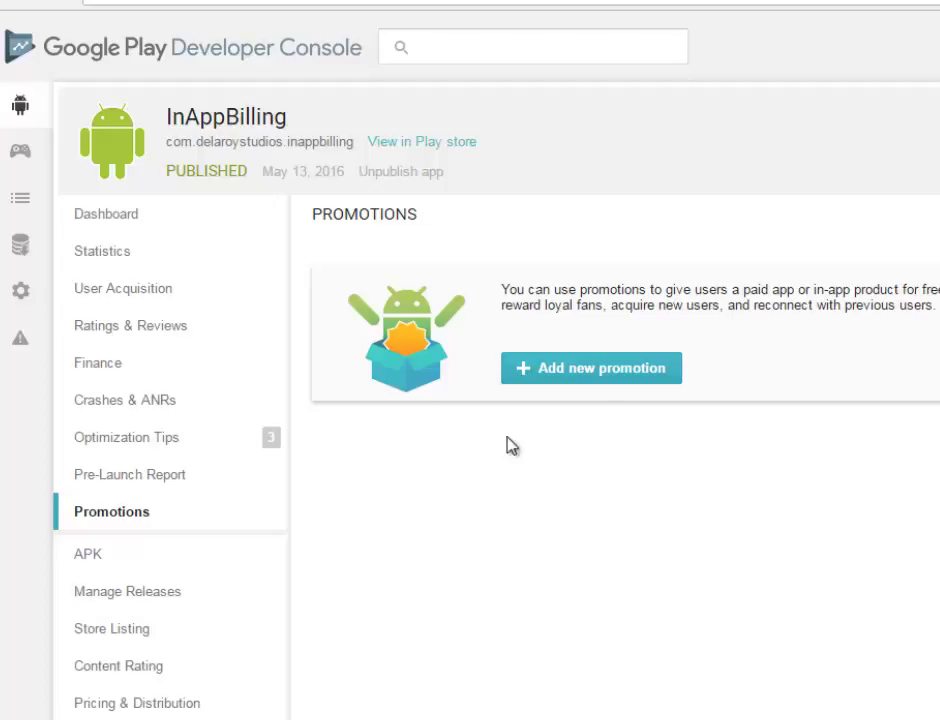
pyautogui.click(590, 367)
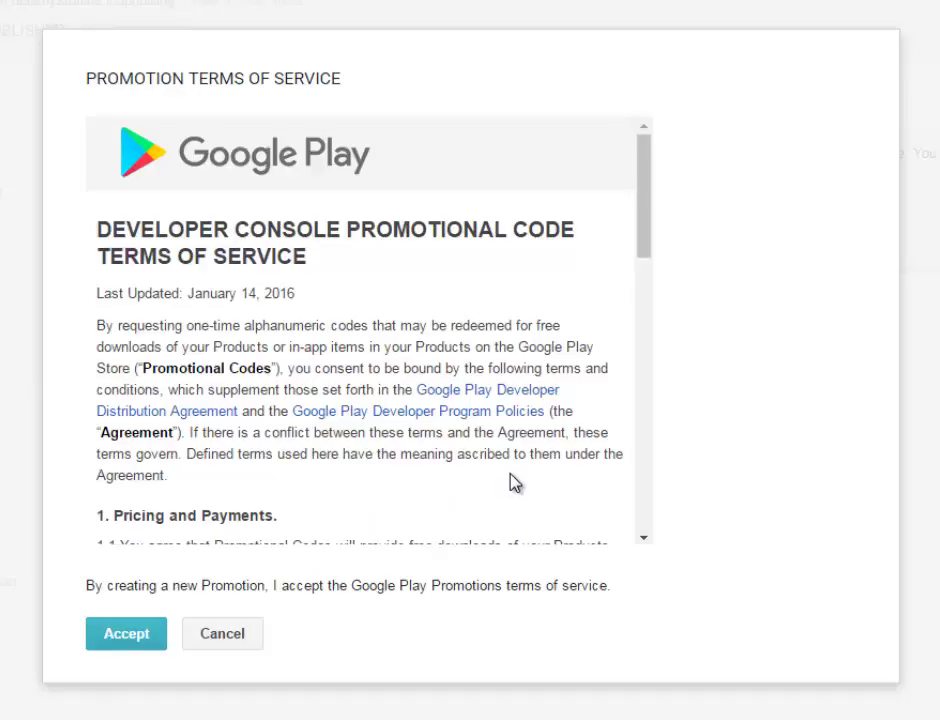
pyautogui.click(157, 628)
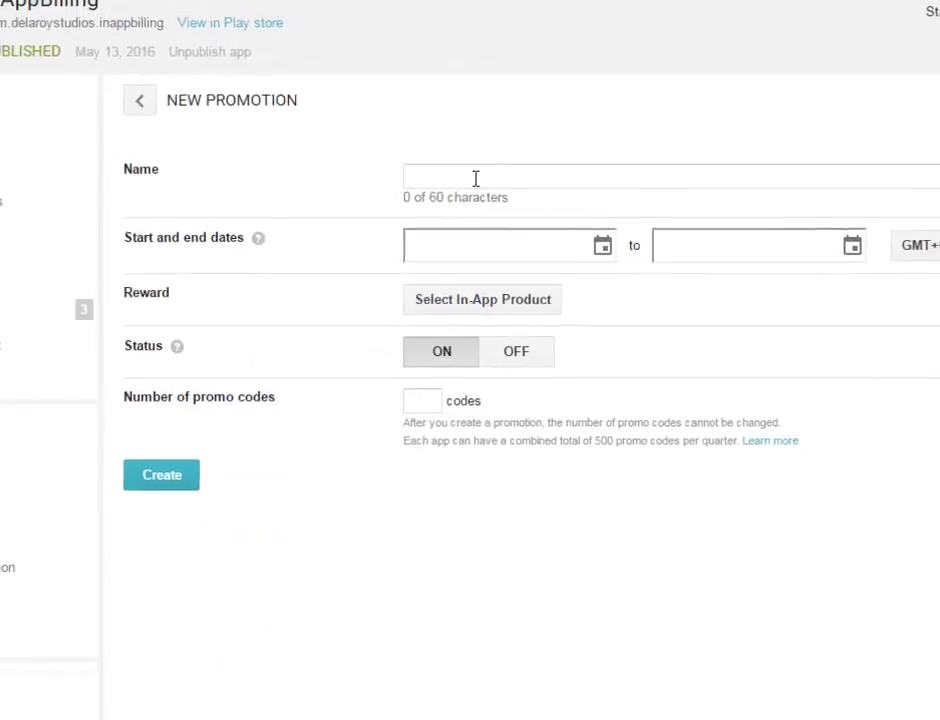
# Step: Name the new promotion "50 Free Silver Badges"
pyautogui.click(494, 181)
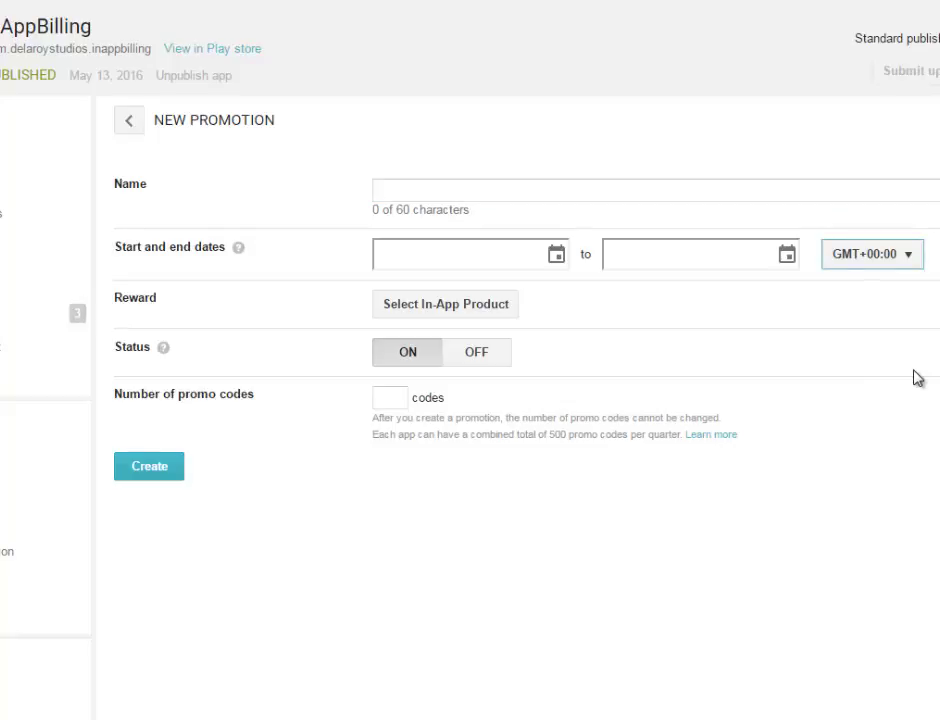
pyautogui.click(436, 188)
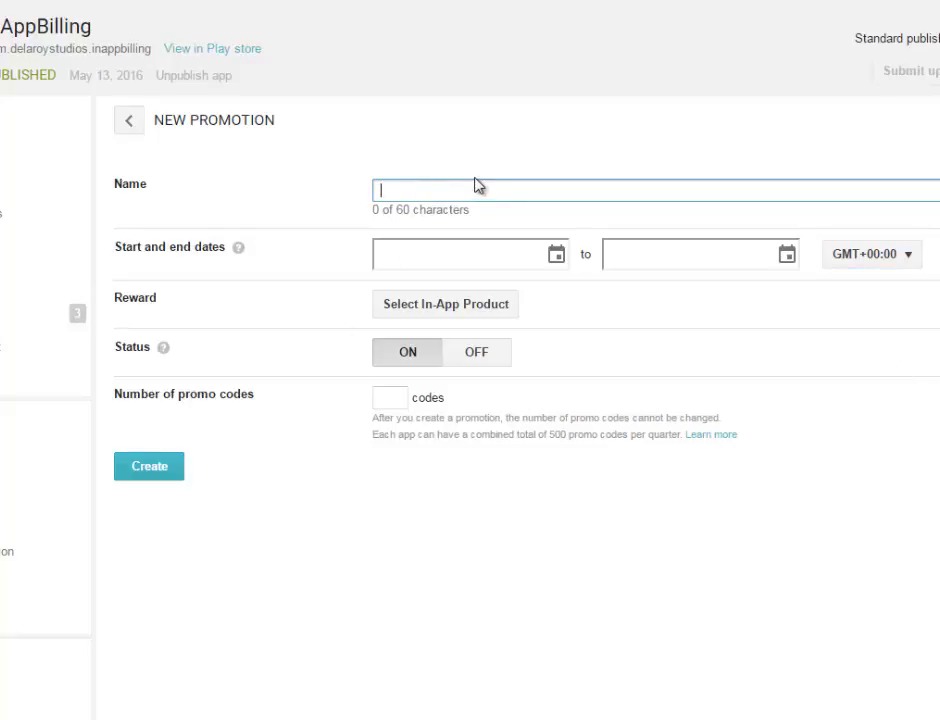
pyautogui.write('50 Free Silver ')
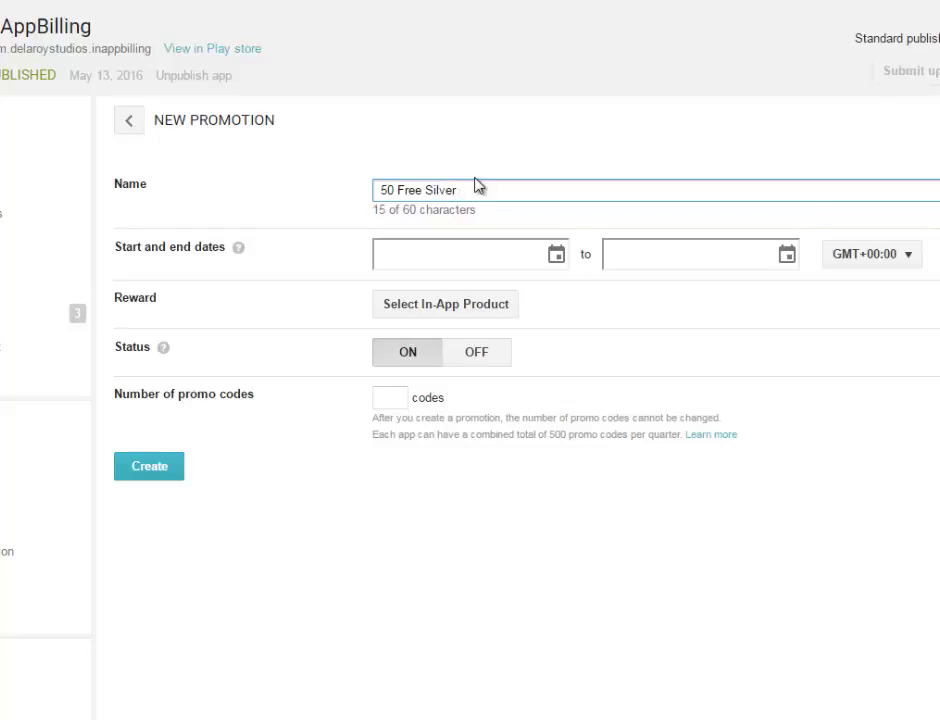
pyautogui.write('Bags')
pyautogui.write('es')
# Step: Set the promotion to start on Jan 5, 2017 and end on Mar 5, 2017
pyautogui.click(520, 258)
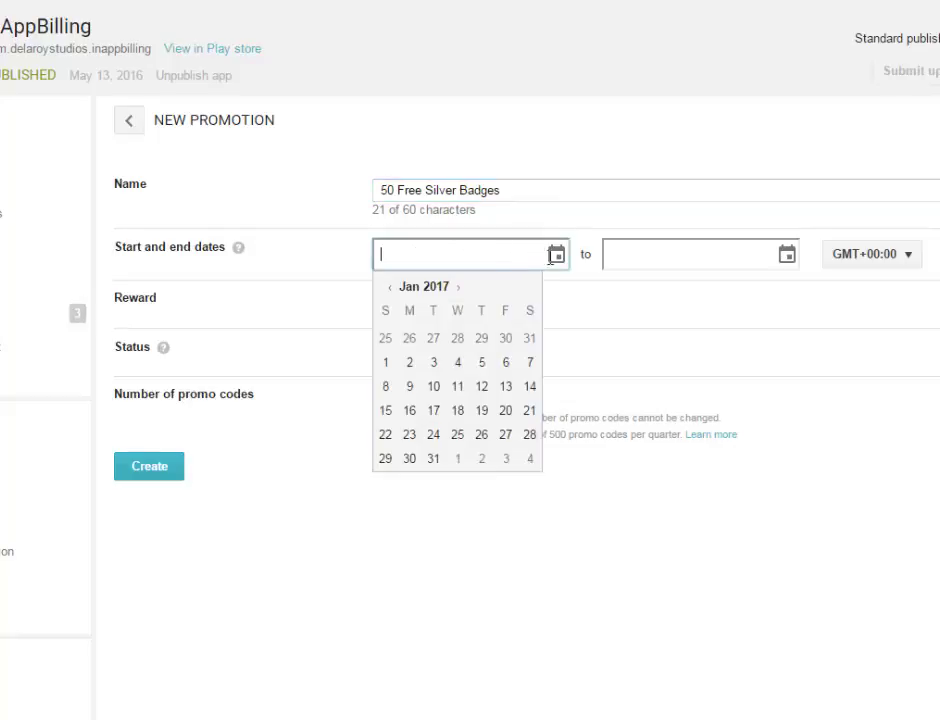
pyautogui.click(482, 364)
pyautogui.click(665, 254)
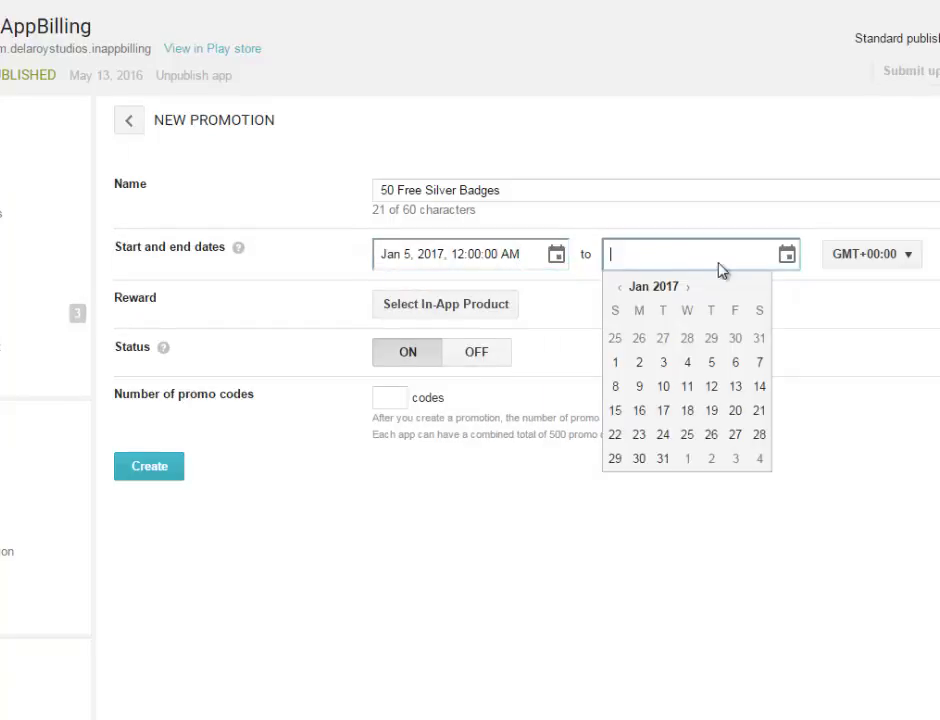
pyautogui.click(688, 289)
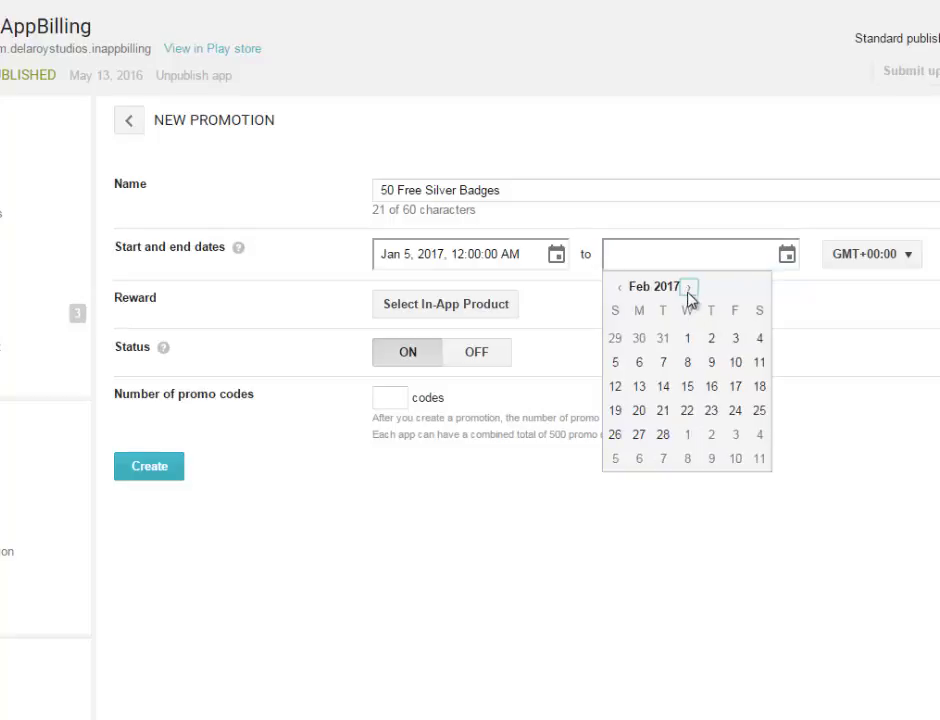
pyautogui.click(689, 288)
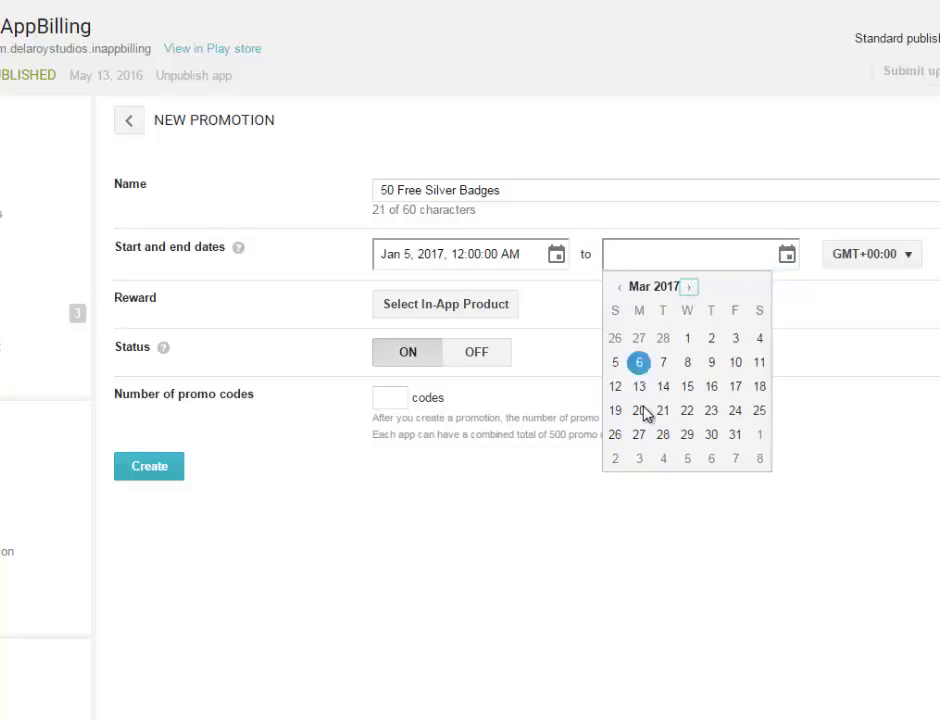
pyautogui.click(615, 364)
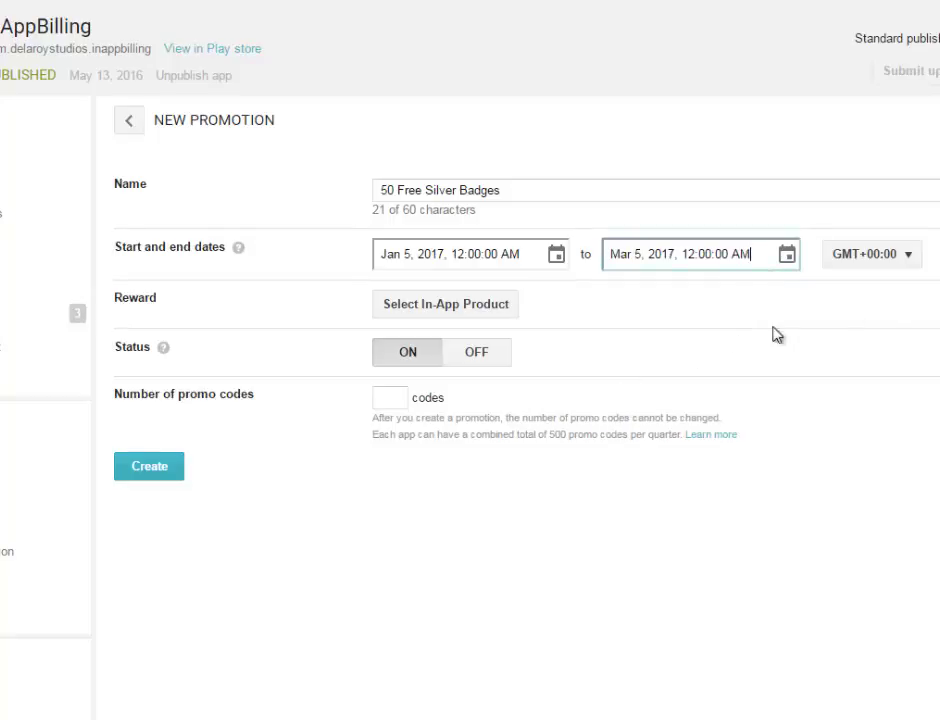
# Step: Set the time zone of the promotion dates to GMT+01:00
pyautogui.click(908, 264)
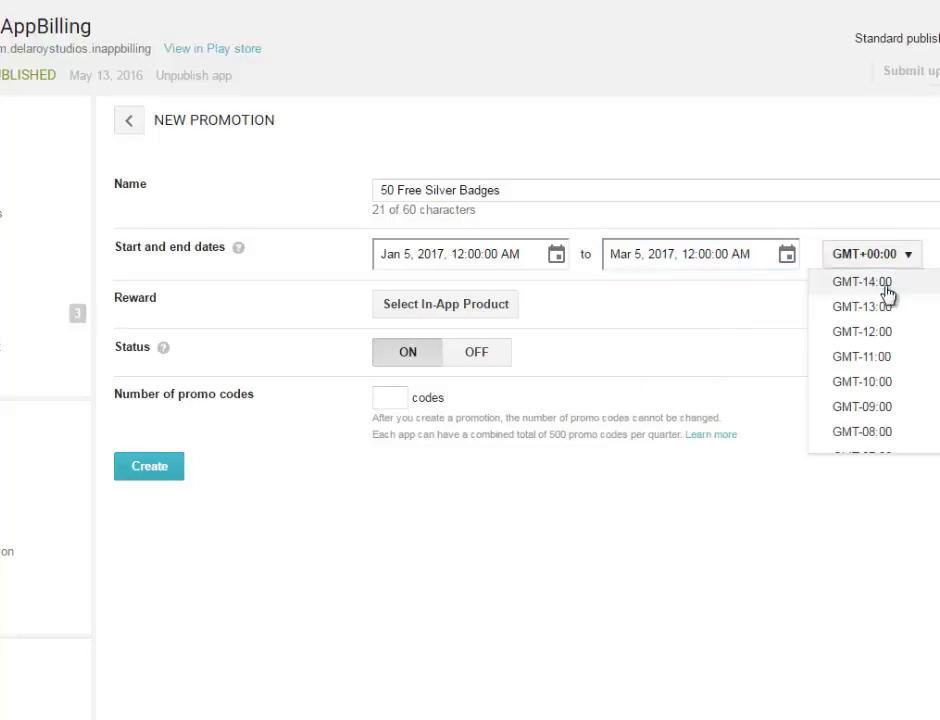
pyautogui.scroll(-4, 870, 360)
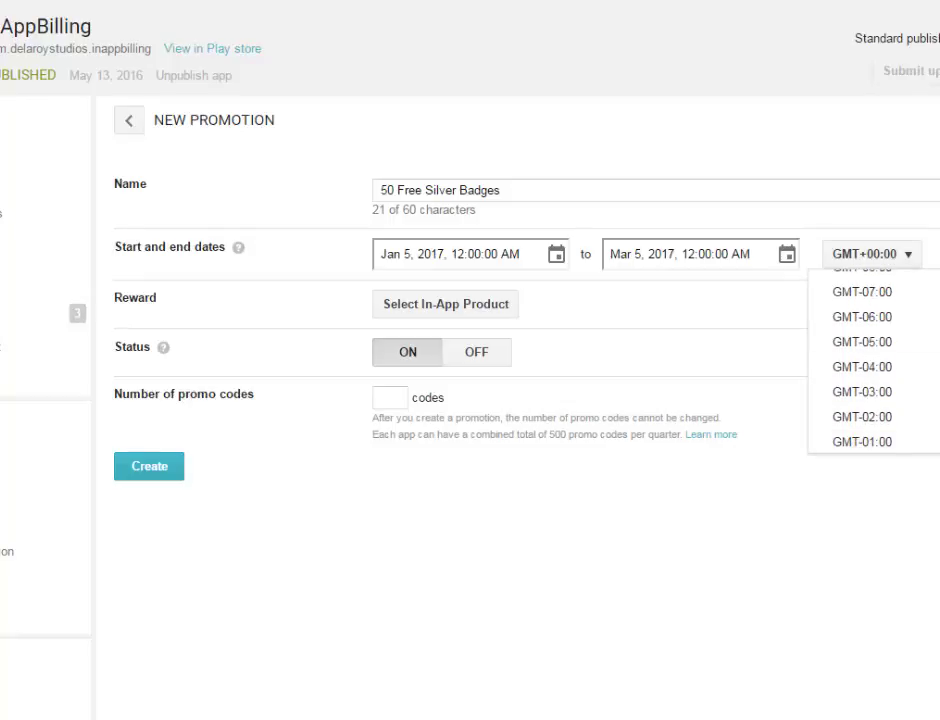
pyautogui.scroll(-2, 880, 390)
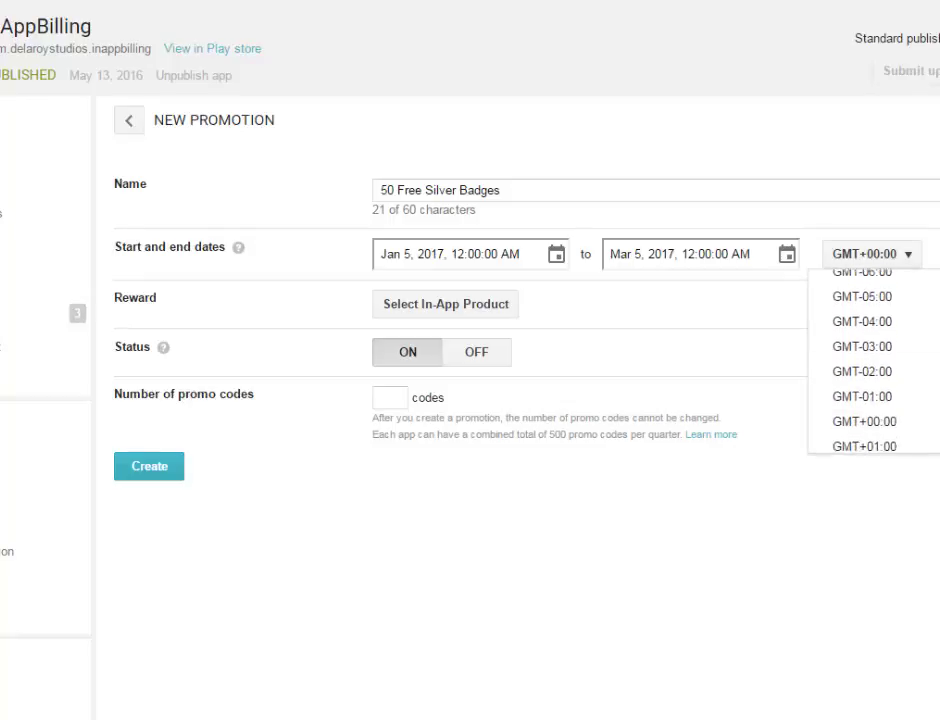
pyautogui.click(871, 439)
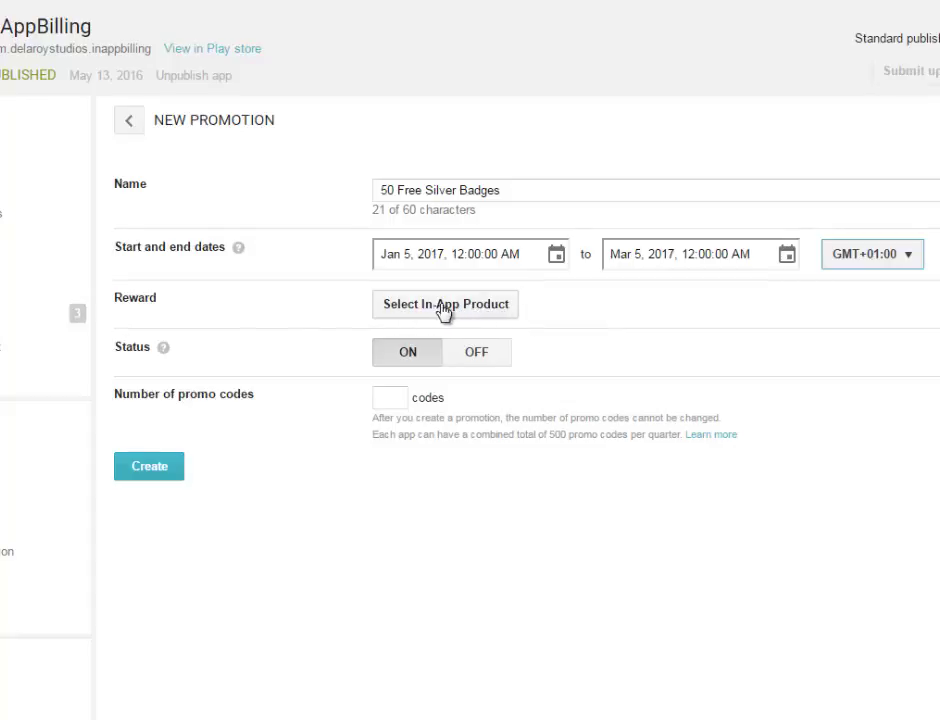
# Step: Choose the in-app product com.example.buttonclick as the reward, declaring that the app integrates In-app Promotions
pyautogui.click(445, 308)
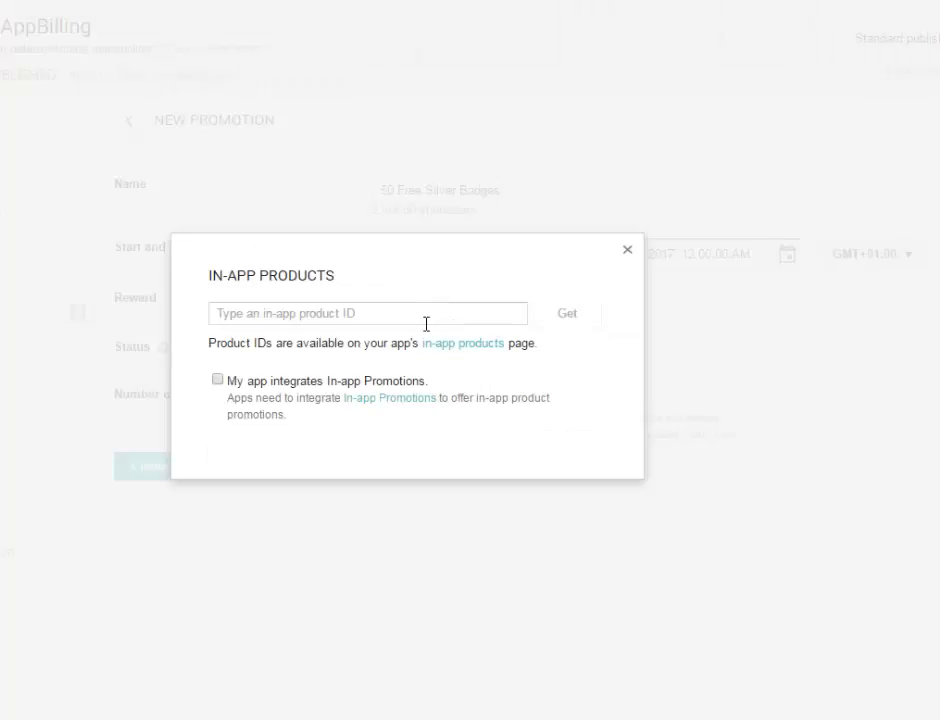
pyautogui.click(343, 317)
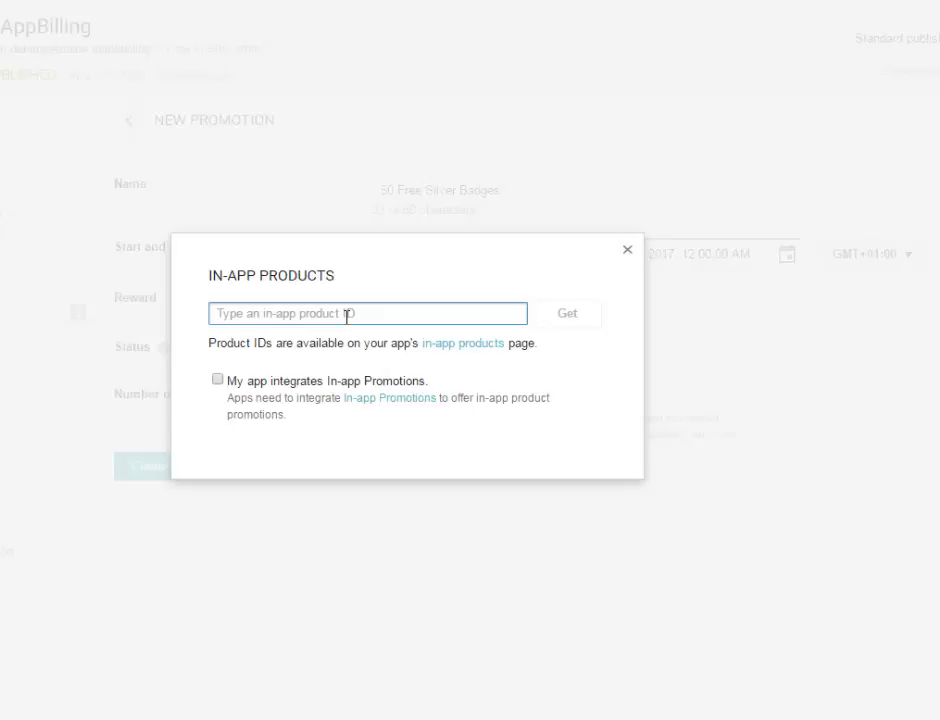
pyautogui.write('com.example.buttonclick')
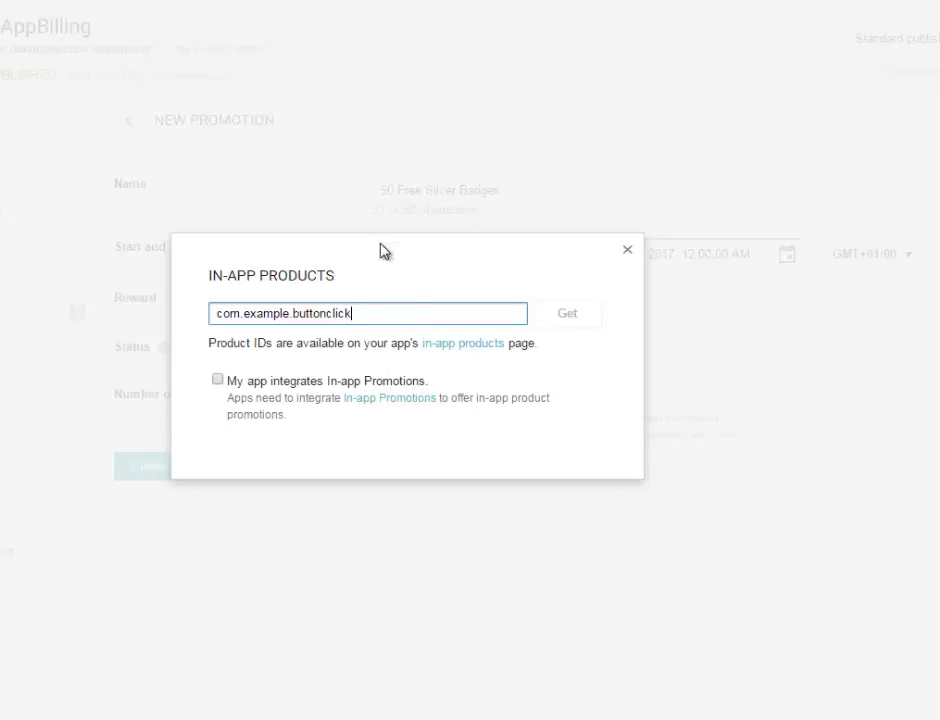
pyautogui.click(218, 381)
pyautogui.click(563, 316)
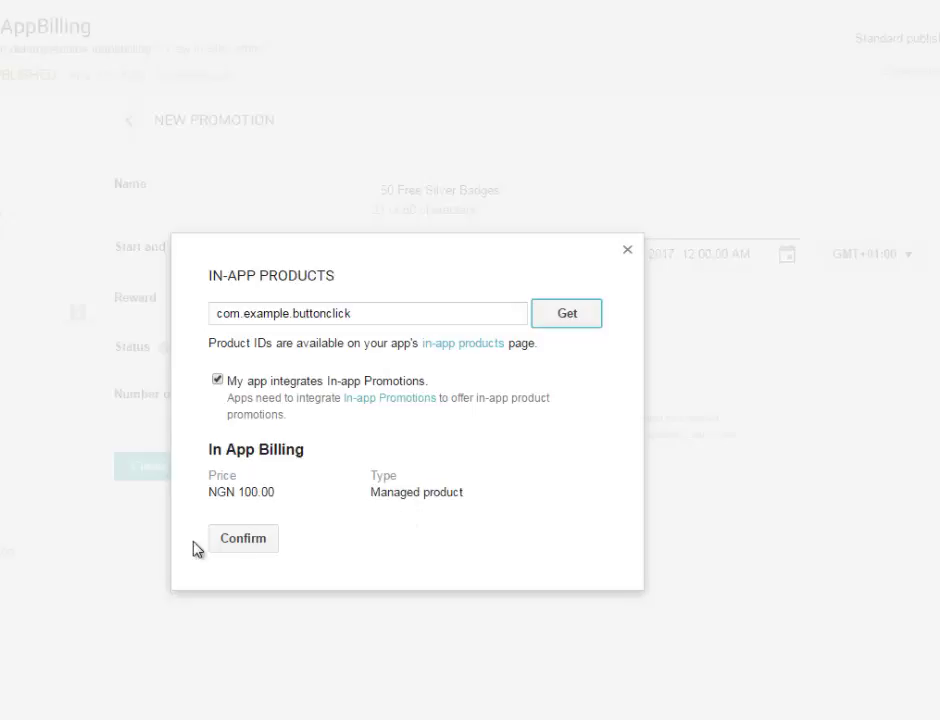
pyautogui.click(241, 540)
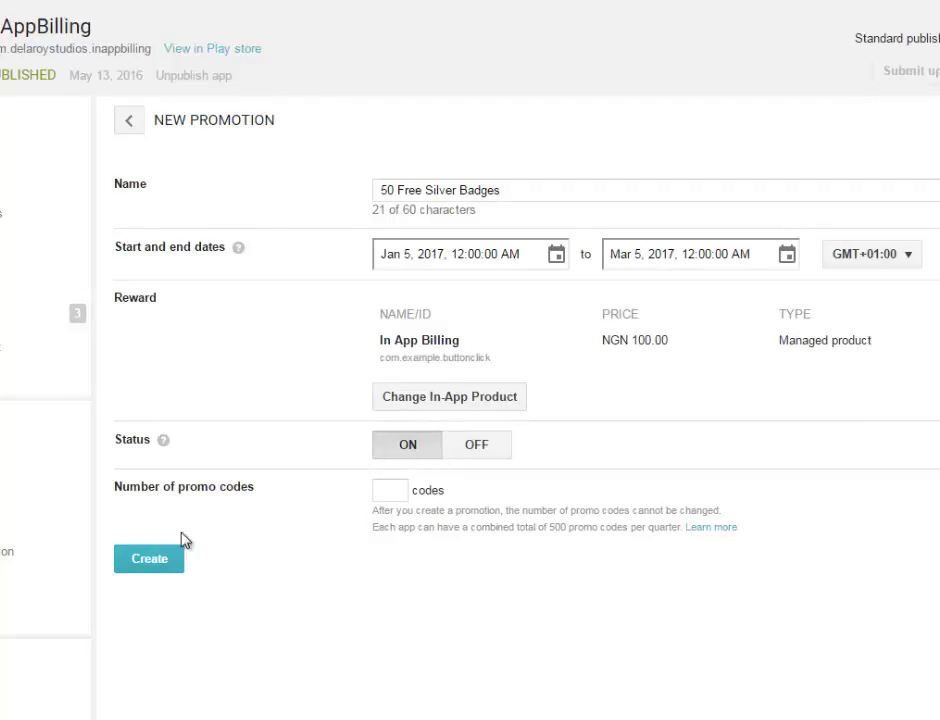
# Step: Set the number of promo codes to 50 and try to create the promotion
pyautogui.click(397, 493)
pyautogui.click(139, 566)
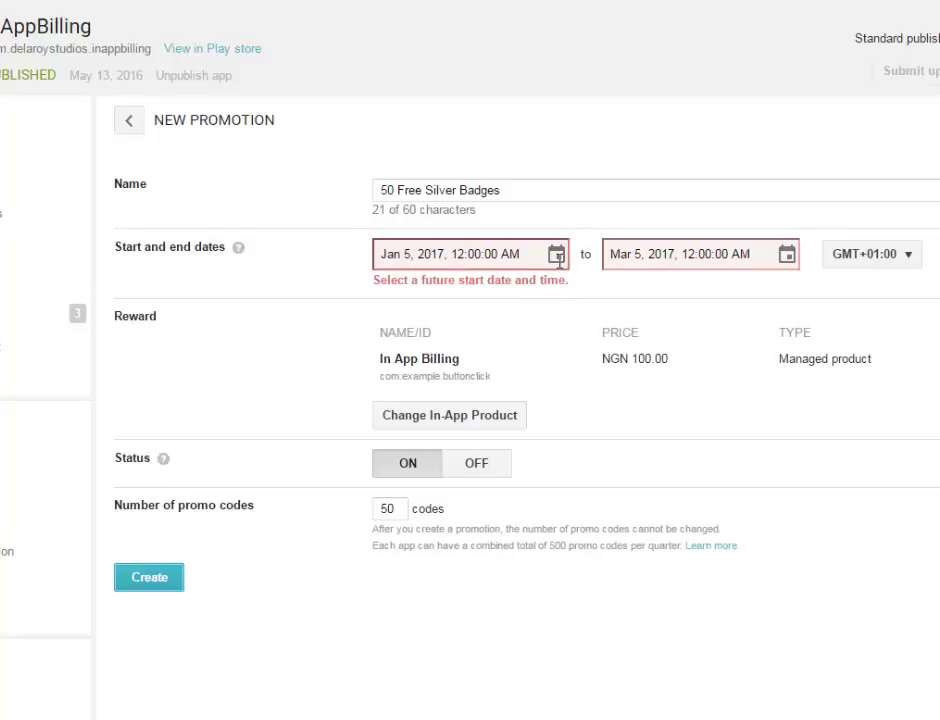
# Step: Change the promotion's start date to Jan 7, 2017 and create the promotion
pyautogui.click(489, 254)
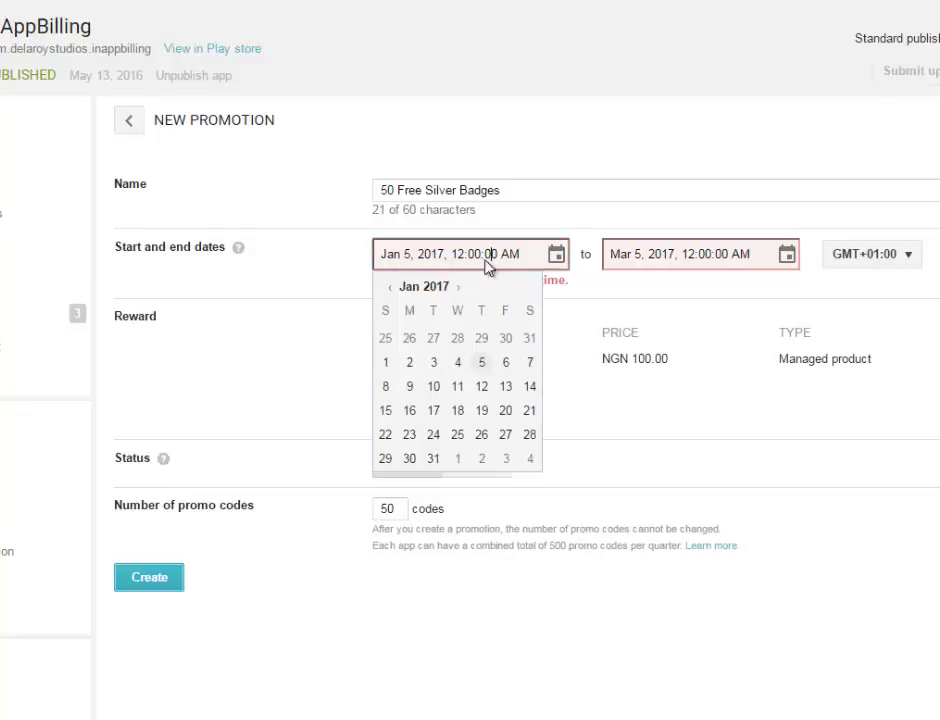
pyautogui.click(529, 364)
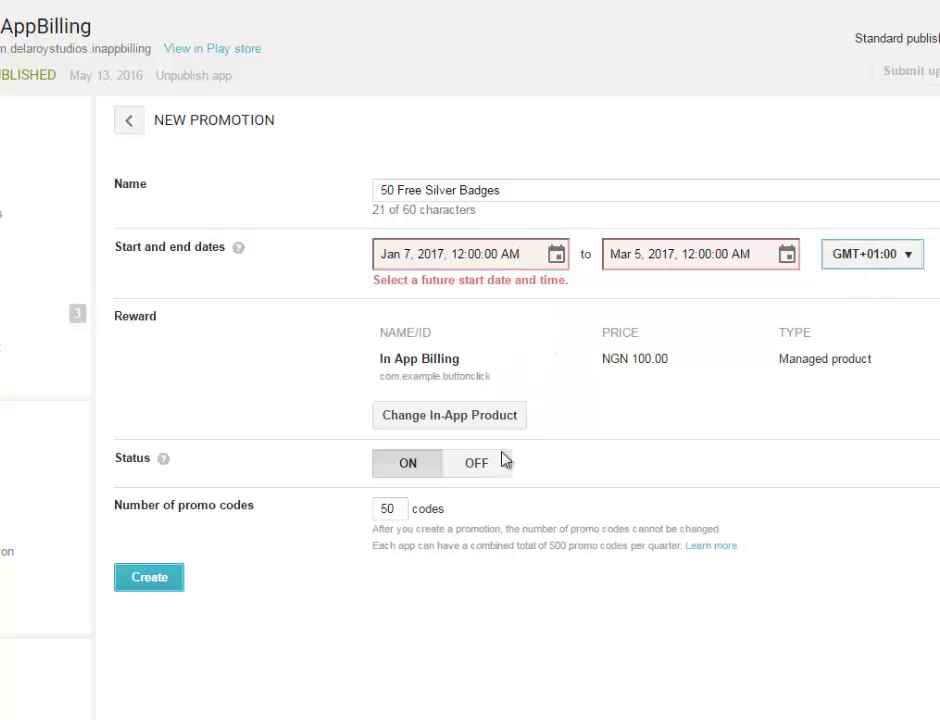
pyautogui.click(147, 580)
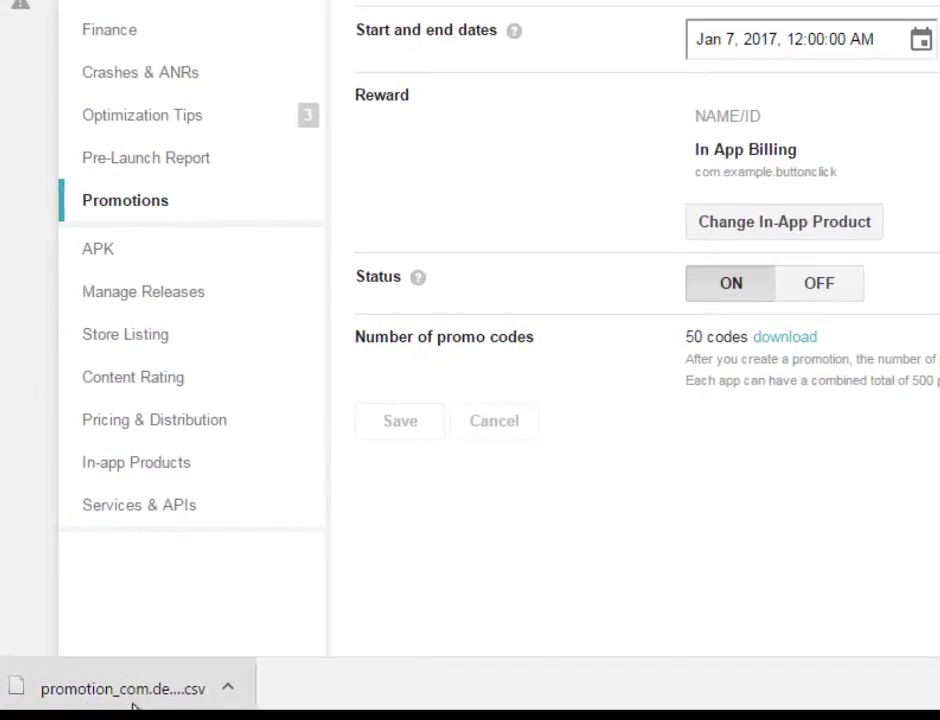
pyautogui.click(128, 700)
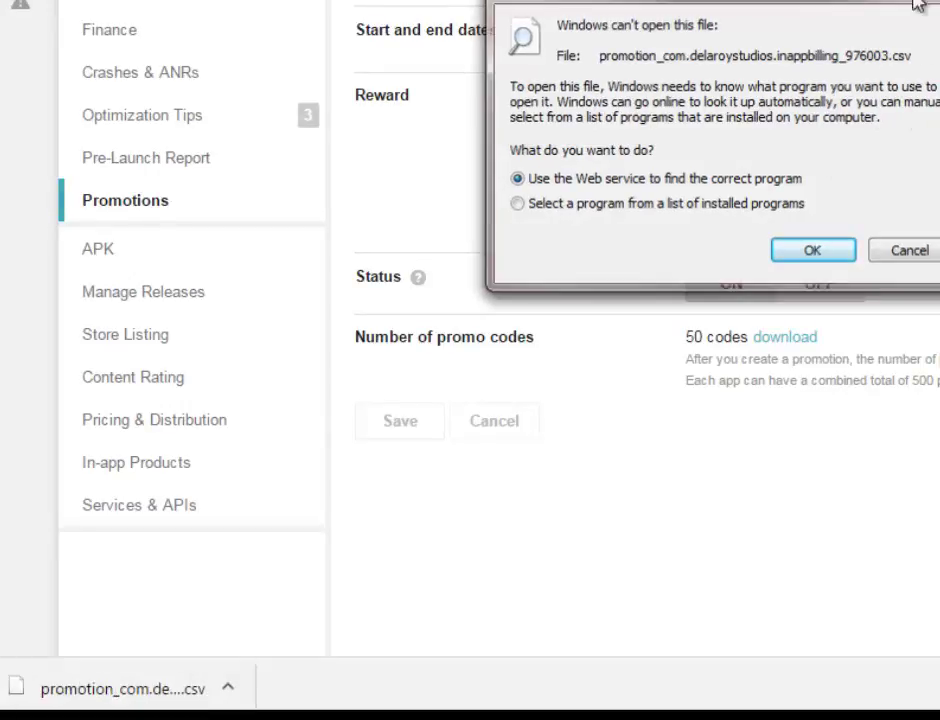
pyautogui.press('Escape')
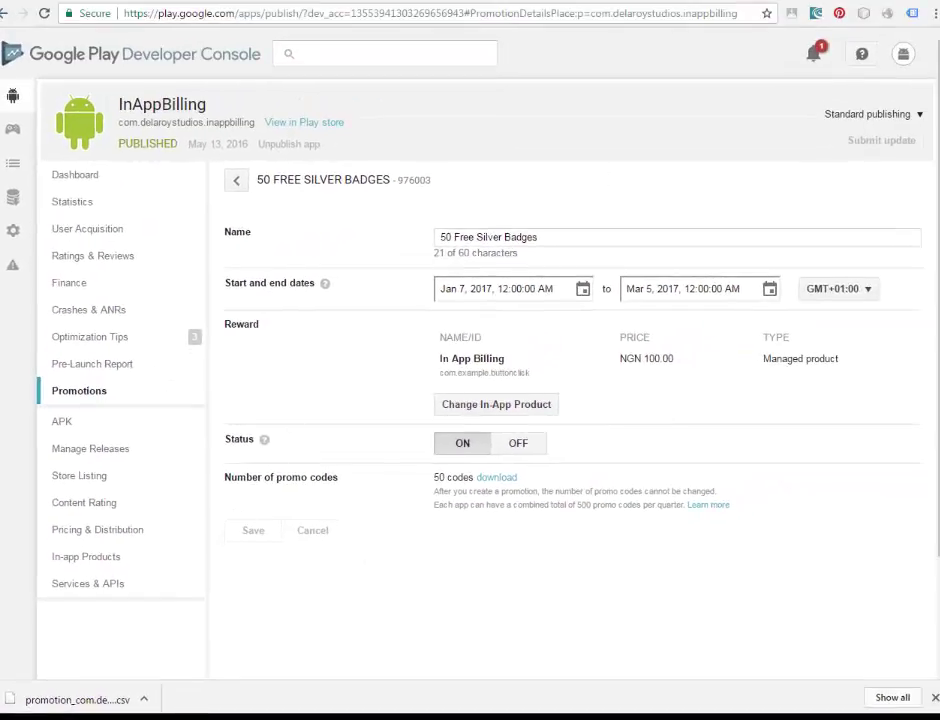
pyautogui.rightClick(63, 700)
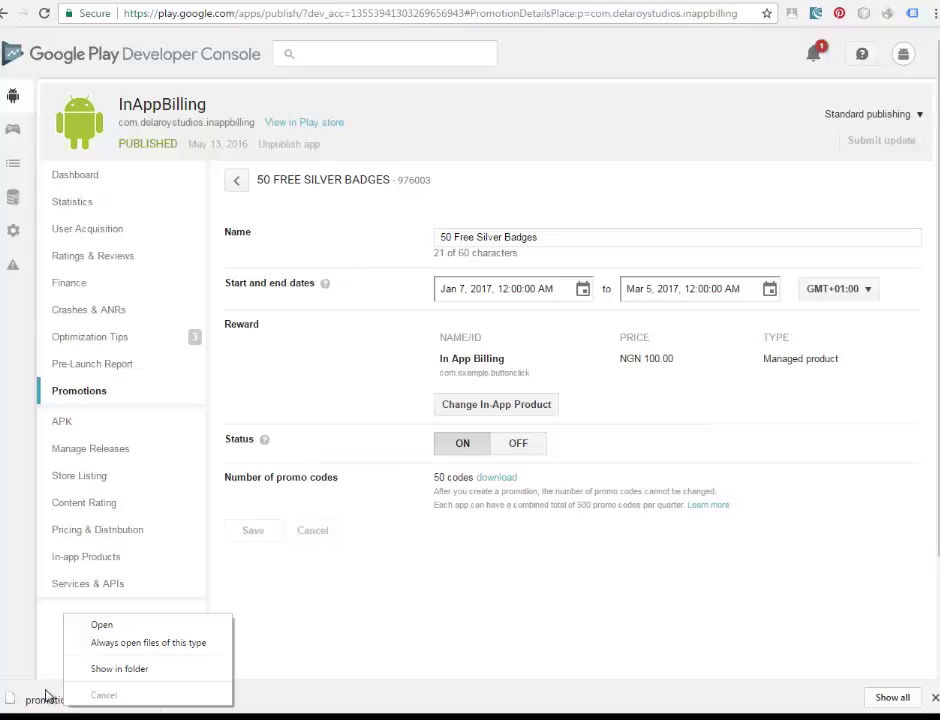
pyautogui.click(285, 672)
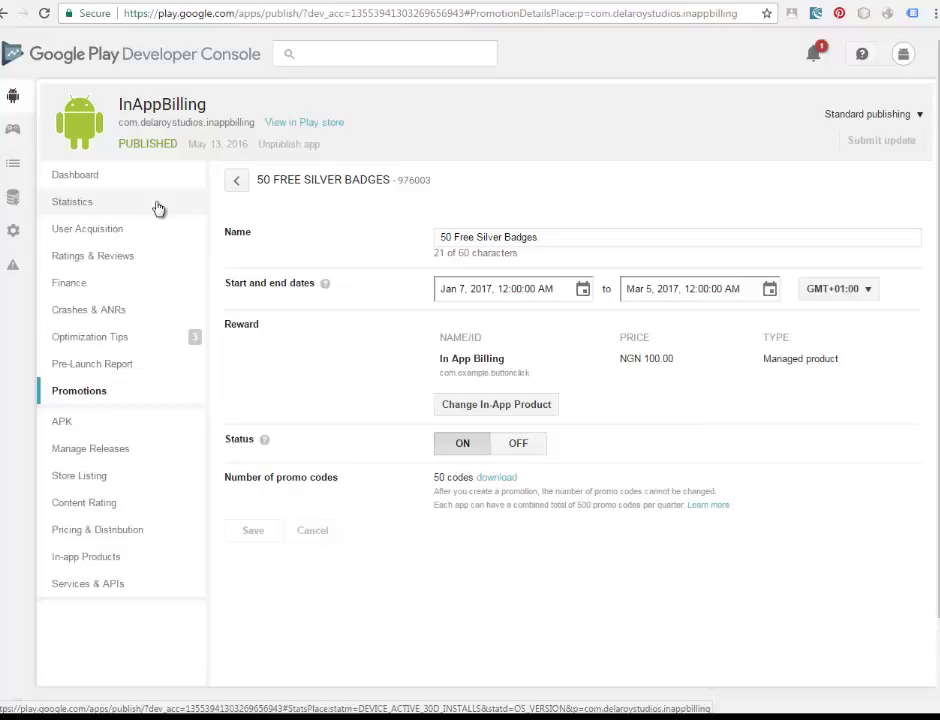
# Step: Open the browser's downloads list to find the promotion CSV file
pyautogui.click(934, 14)
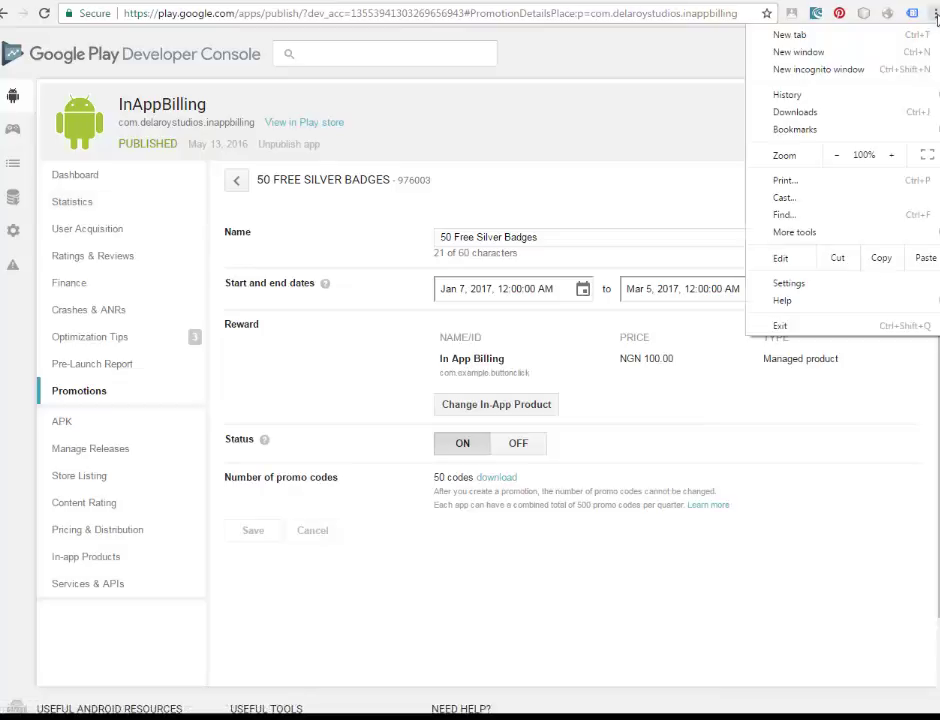
pyautogui.click(790, 114)
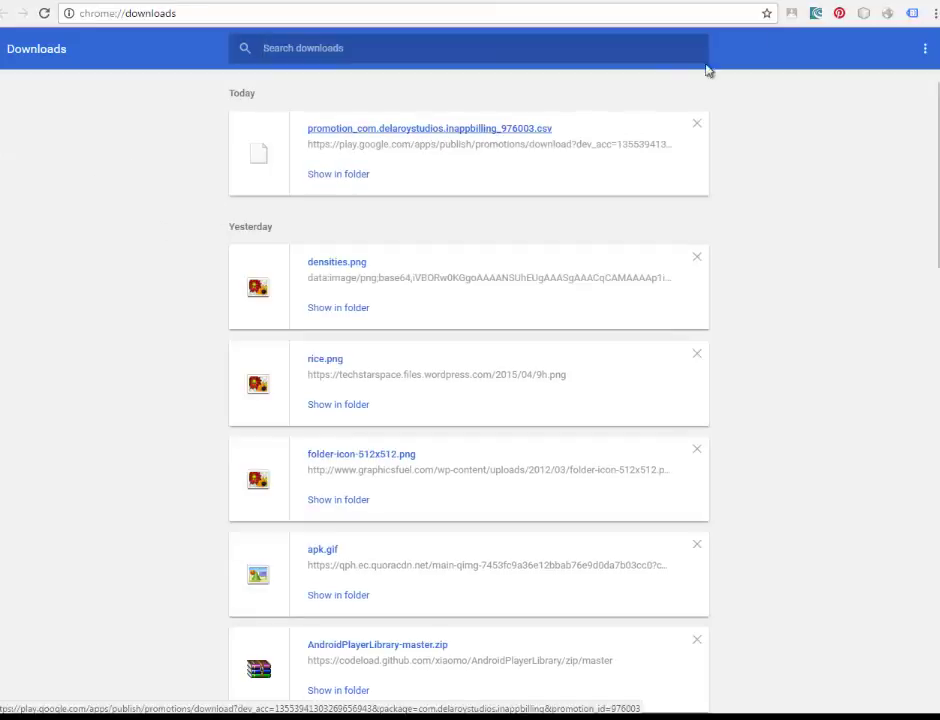
pyautogui.rightClick(465, 129)
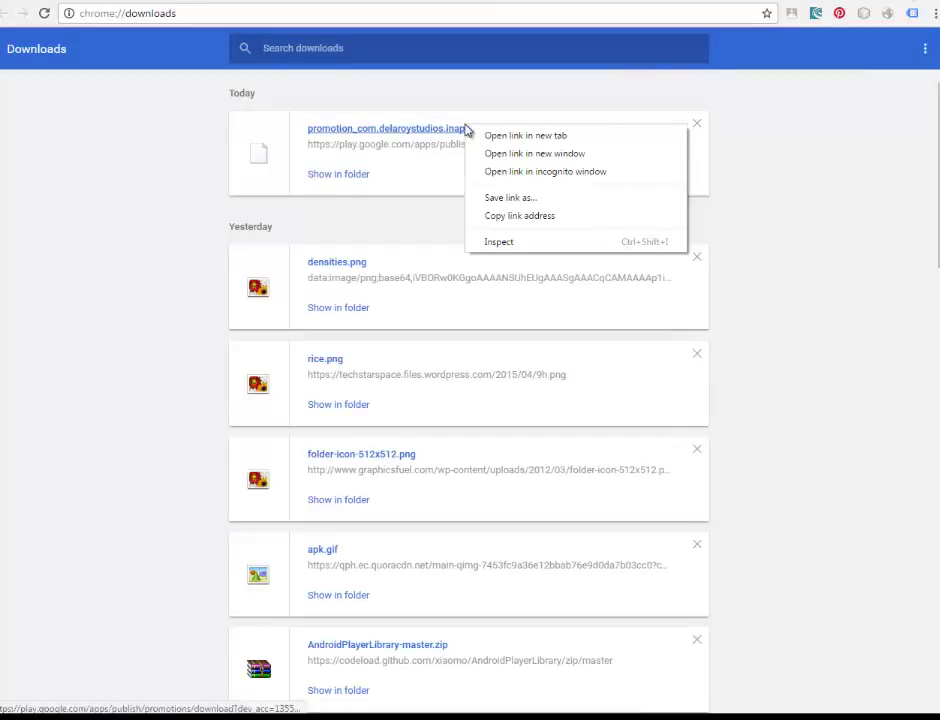
pyautogui.click(850, 124)
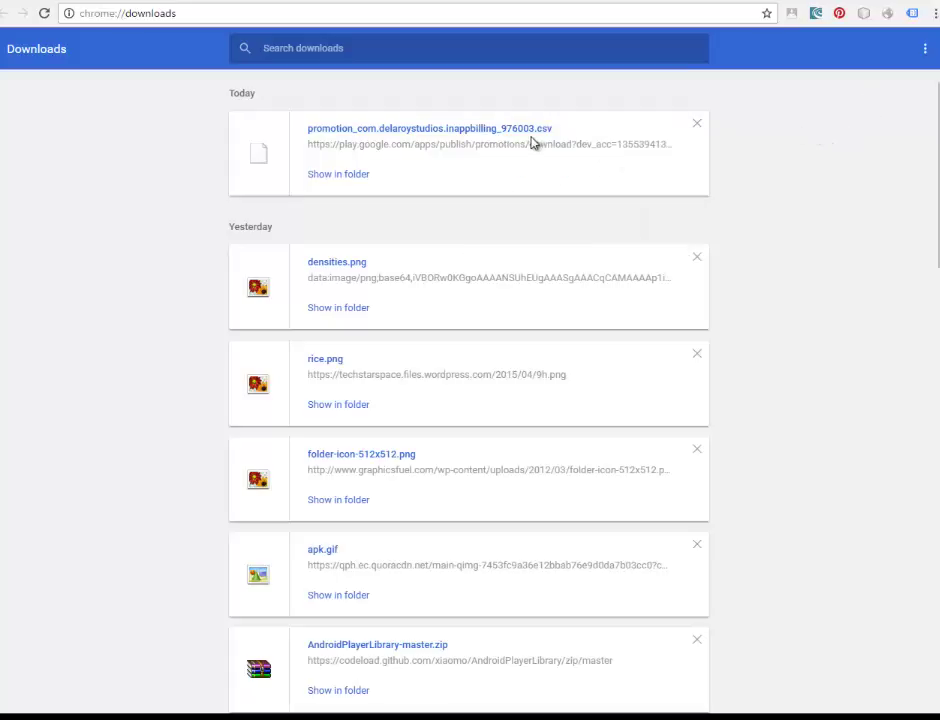
# Step: Copy promotion_com.delaroystudios.inappbilling_976003.csv from the downloads list to the desktop and open it in Notepad++
pyautogui.press('super+Down')
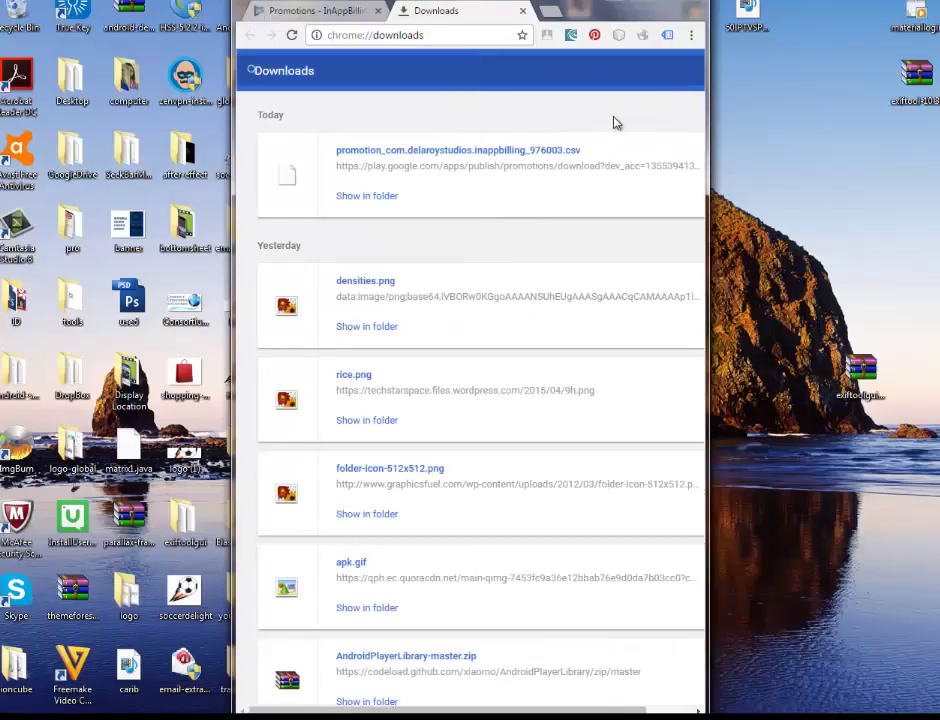
pyautogui.moveTo(401, 152); pyautogui.dragTo(806, 168)
pyautogui.rightClick(806, 70)
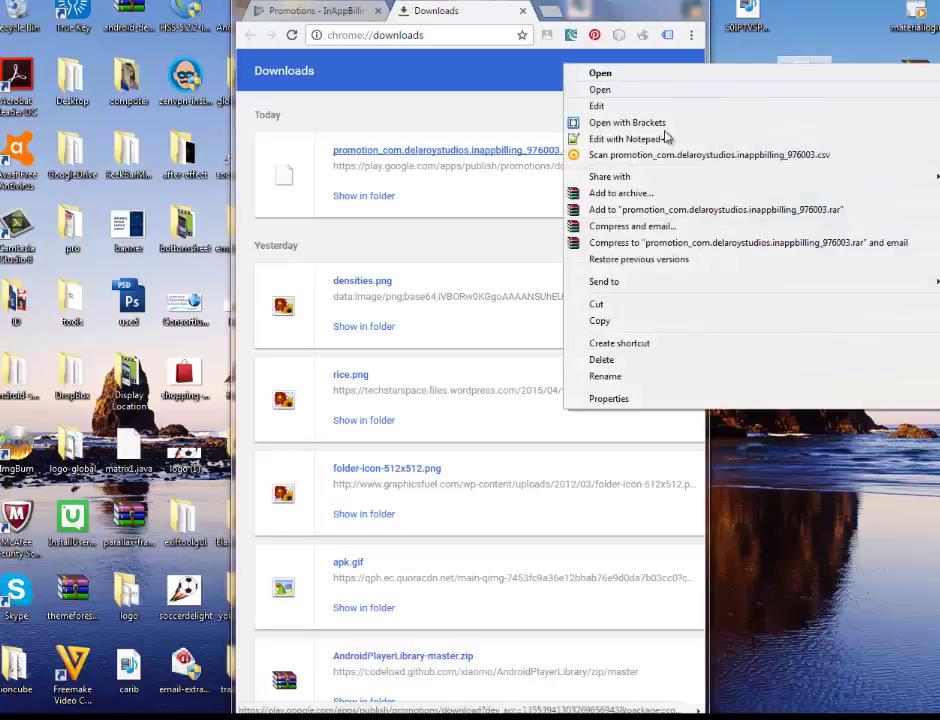
pyautogui.click(657, 138)
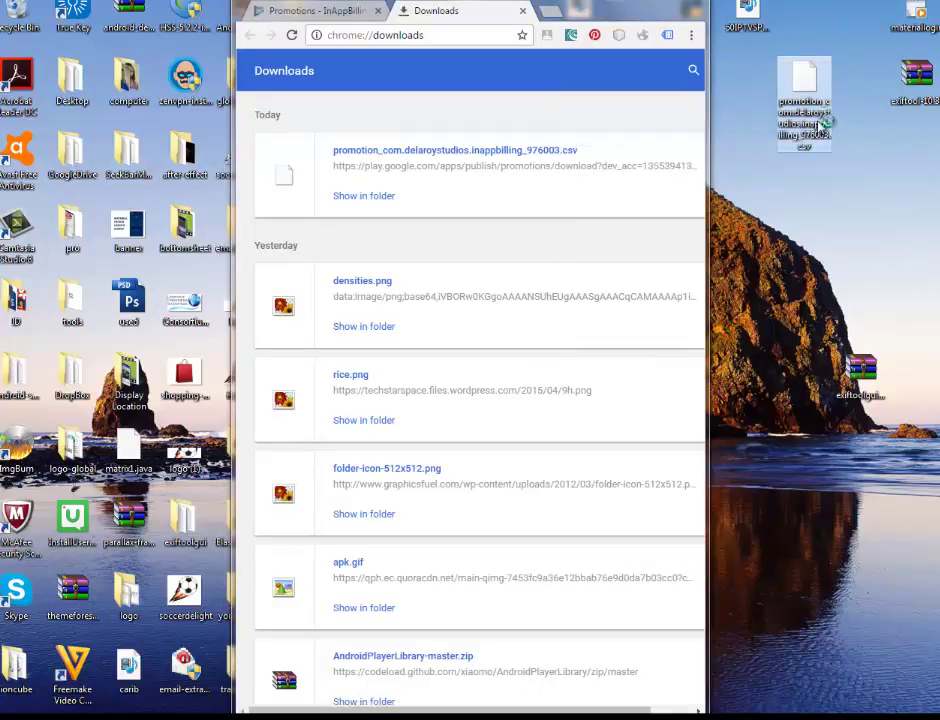